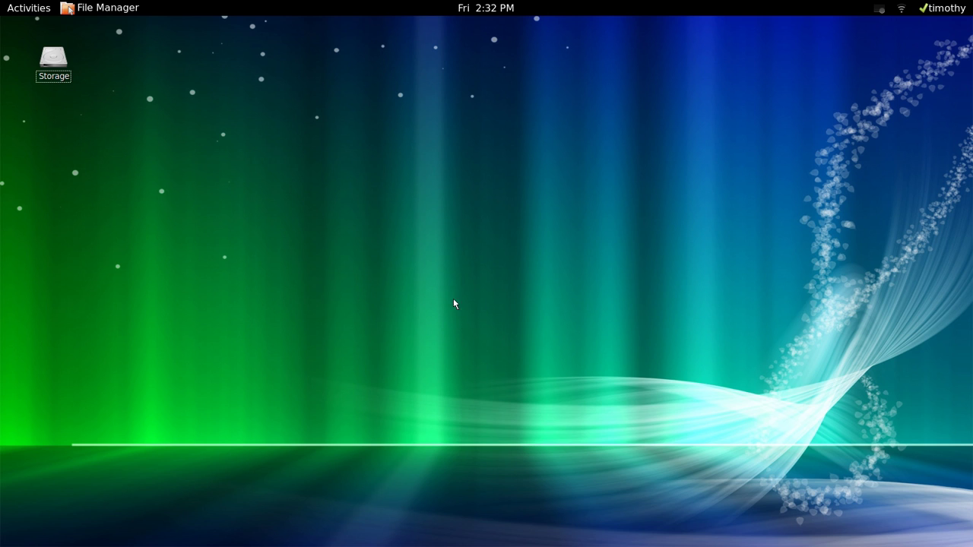
Step: Go to Ubuntu Tweak's Package Cleaner and unlock it with the administrator password
left_click(437, 279)
key("alt+Tab")
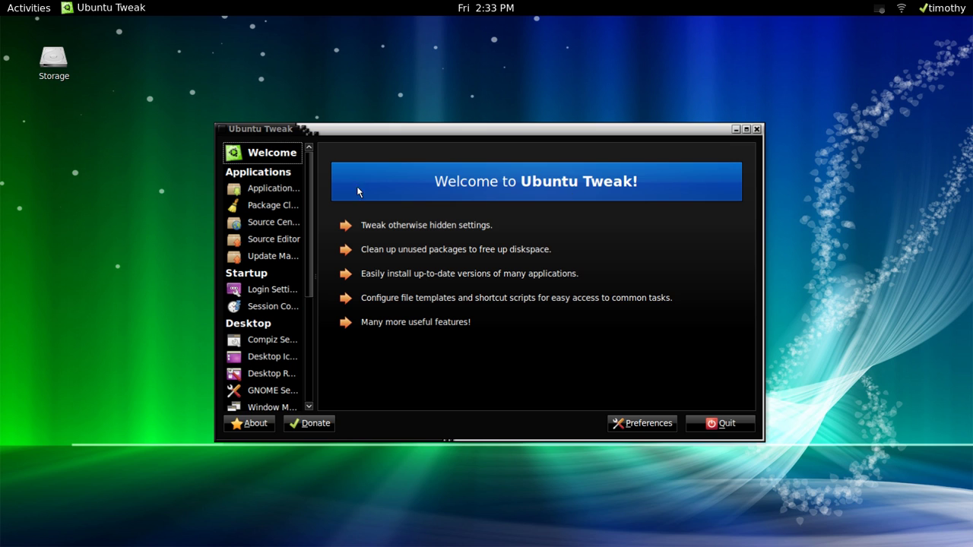
left_click(263, 212)
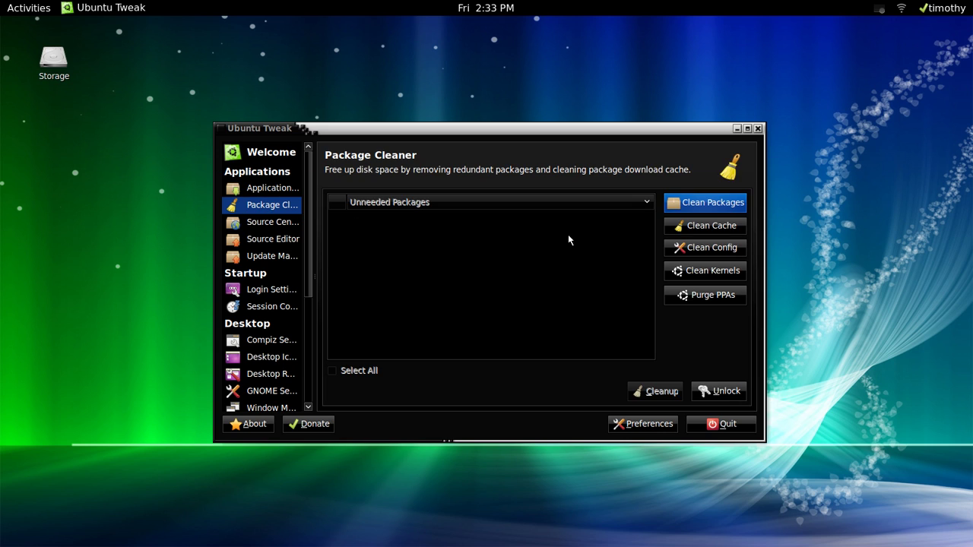
left_click(723, 396)
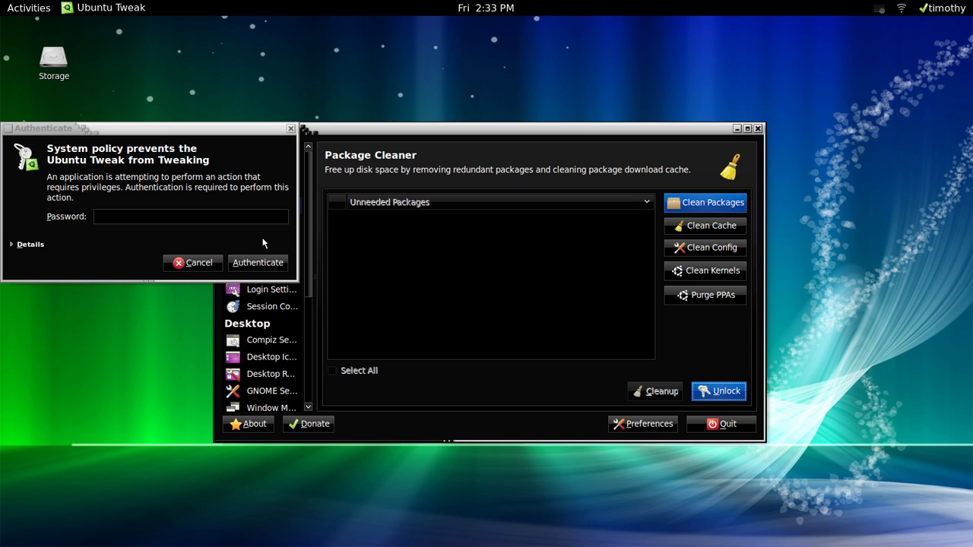
type("pass")
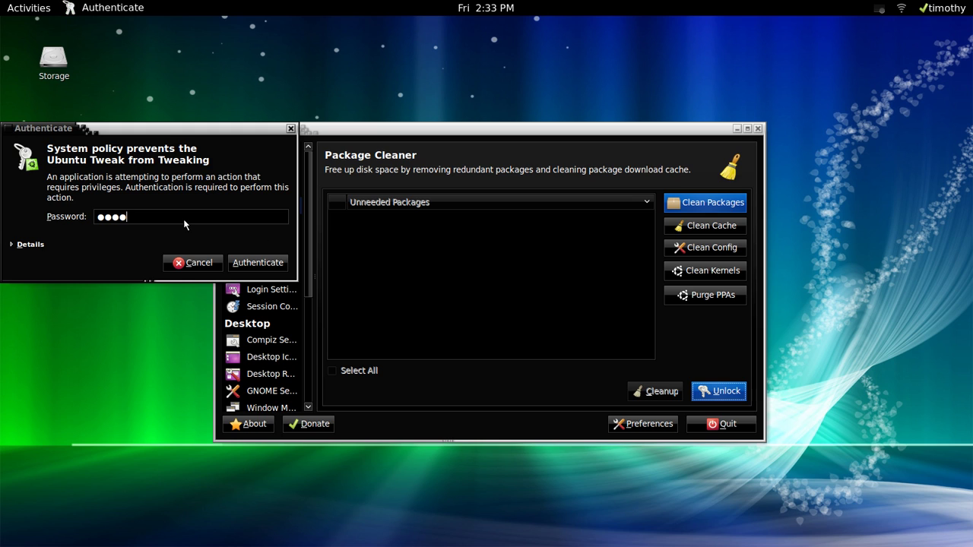
type("word")
key("Return")
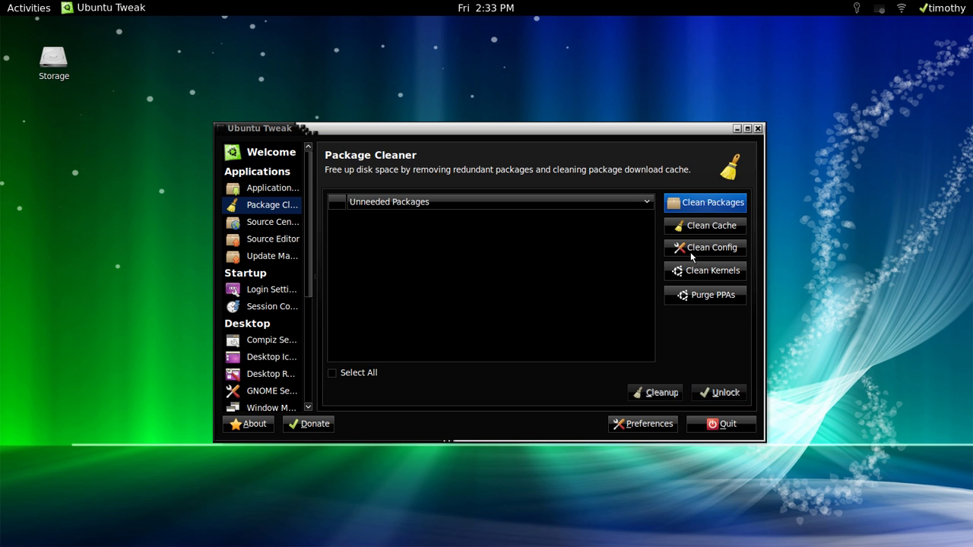
Step: Clean the cached bleachbit package file with Select All in Clean Cache
left_click(716, 228)
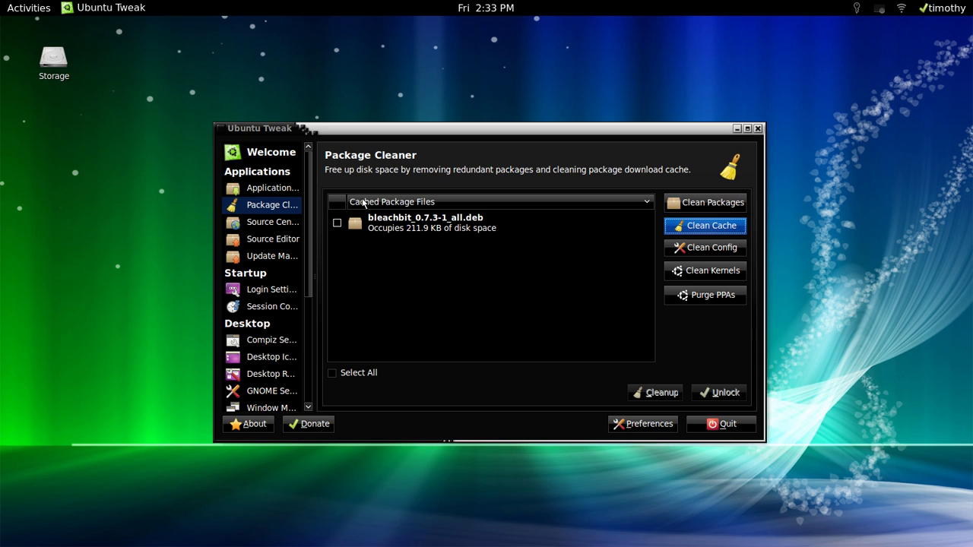
left_click(332, 373)
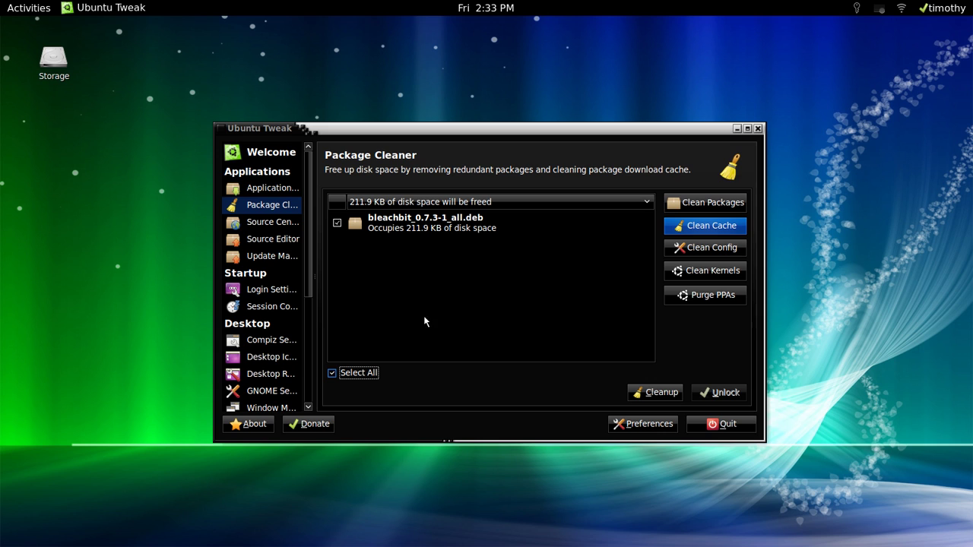
left_click(656, 393)
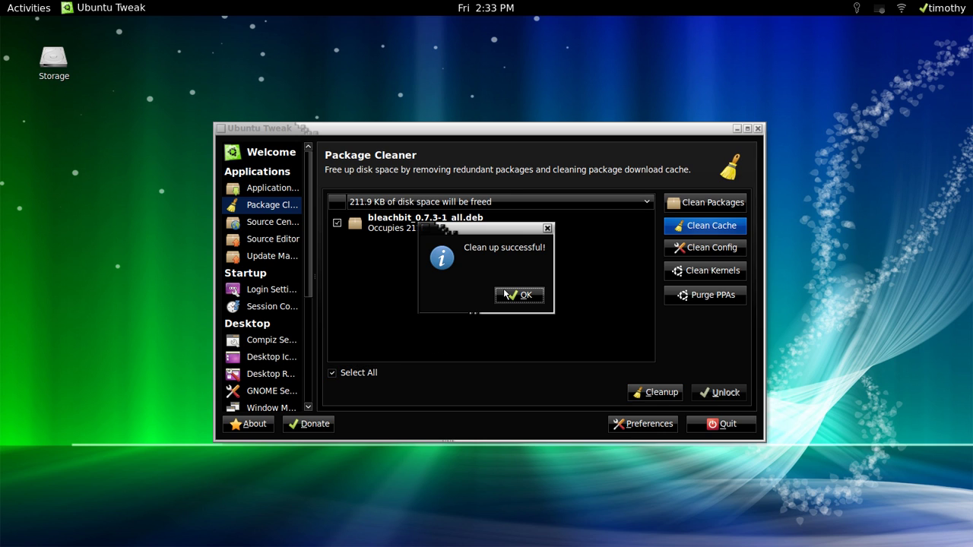
left_click(506, 294)
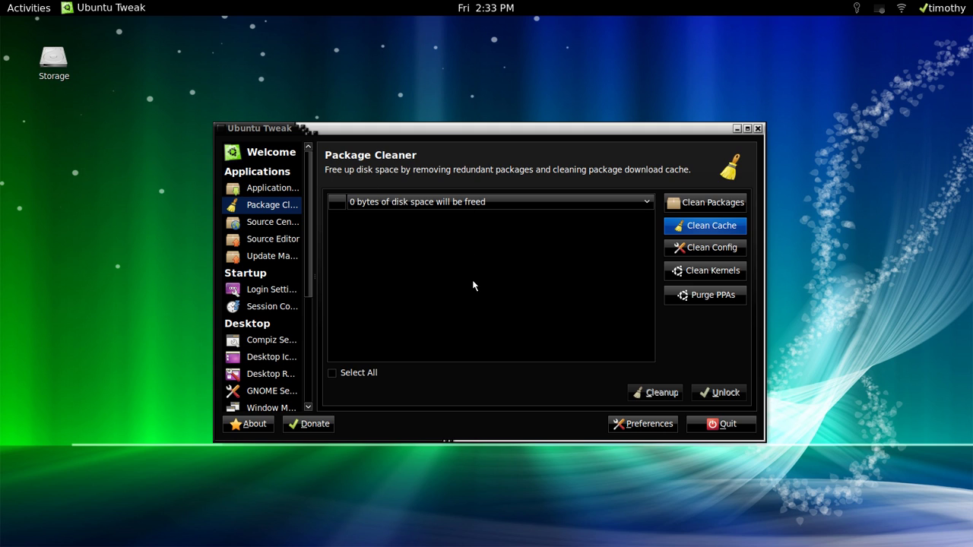
Step: Clean all leftover bleachbit configuration files under Clean Config
left_click(721, 253)
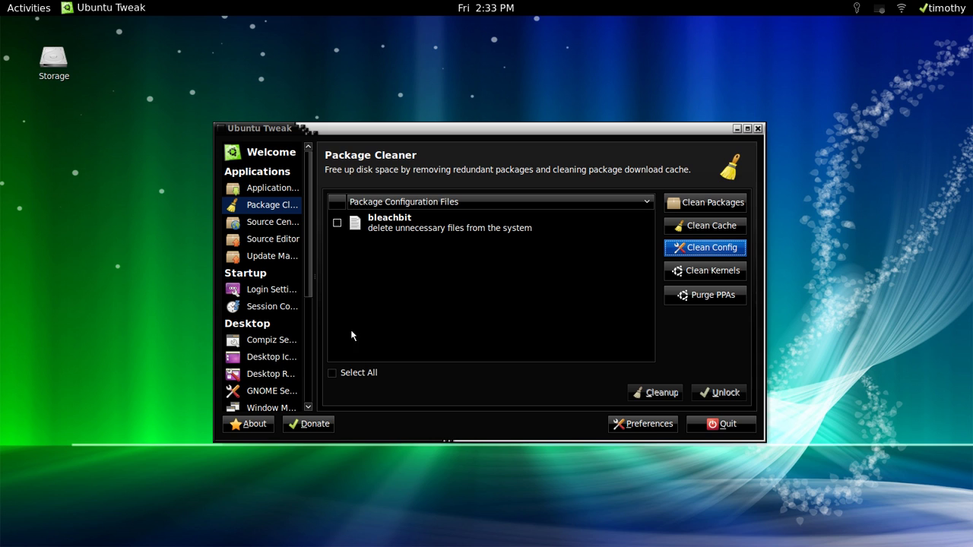
left_click(353, 372)
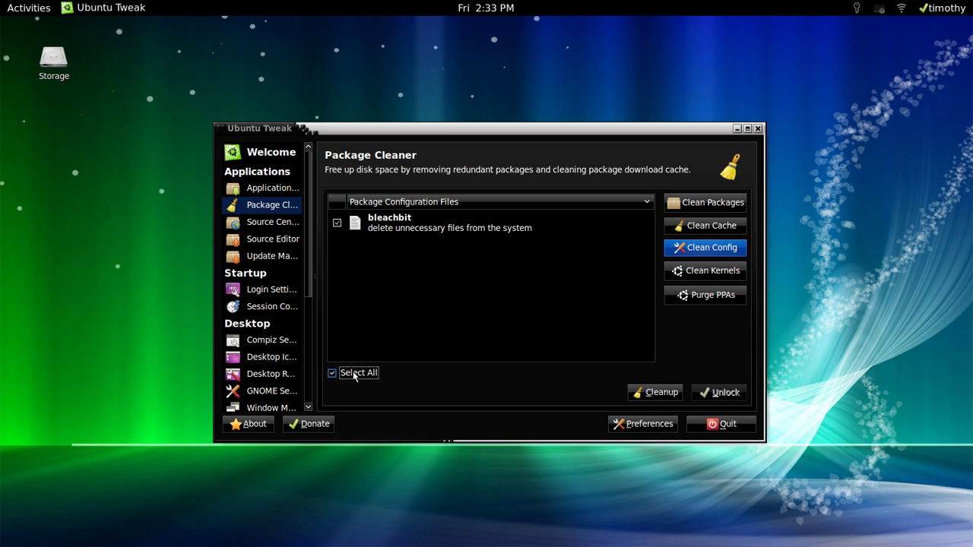
left_click(638, 391)
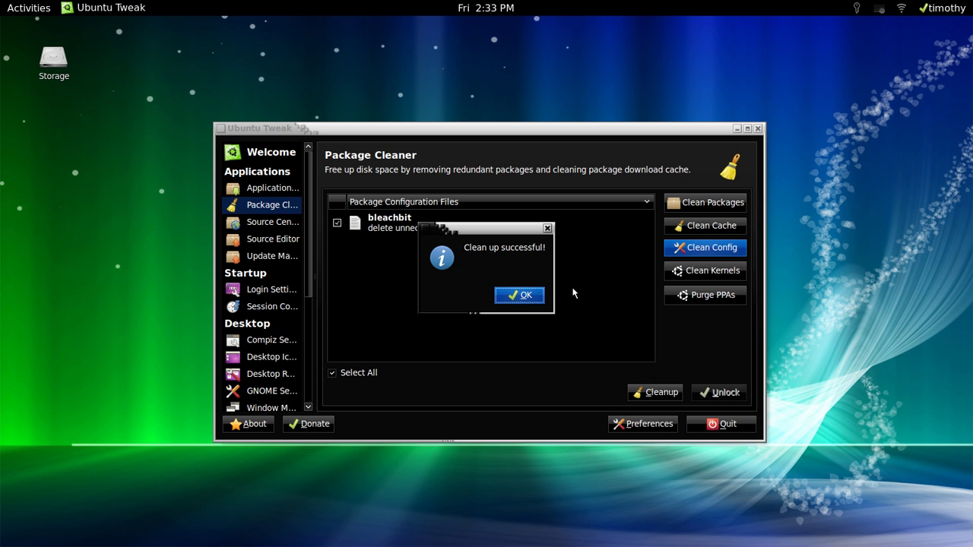
key("Return")
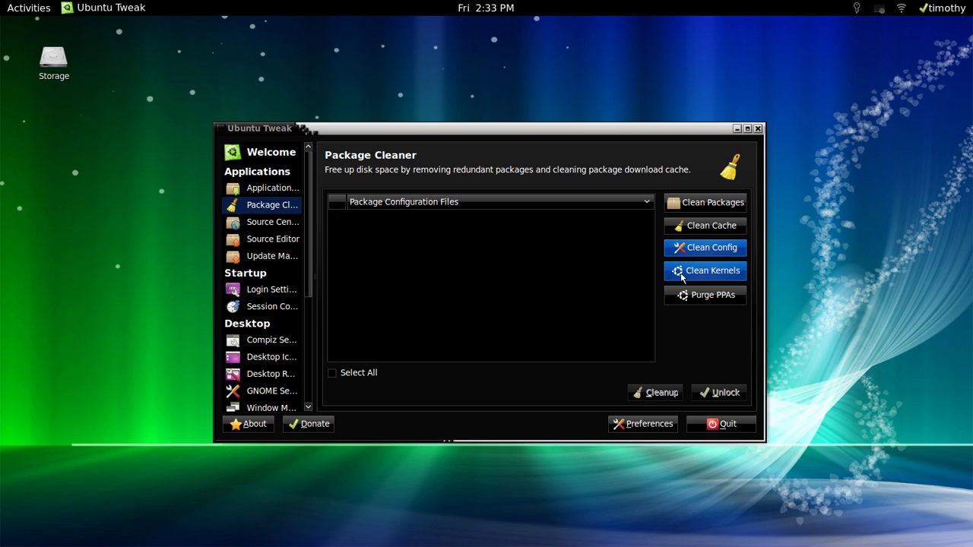
Step: Review the six listed kernel packages, toggling linux-image-2.6.32-27-generic and Select All, leaving none marked
left_click(683, 277)
scroll(479, 308, "down", 1)
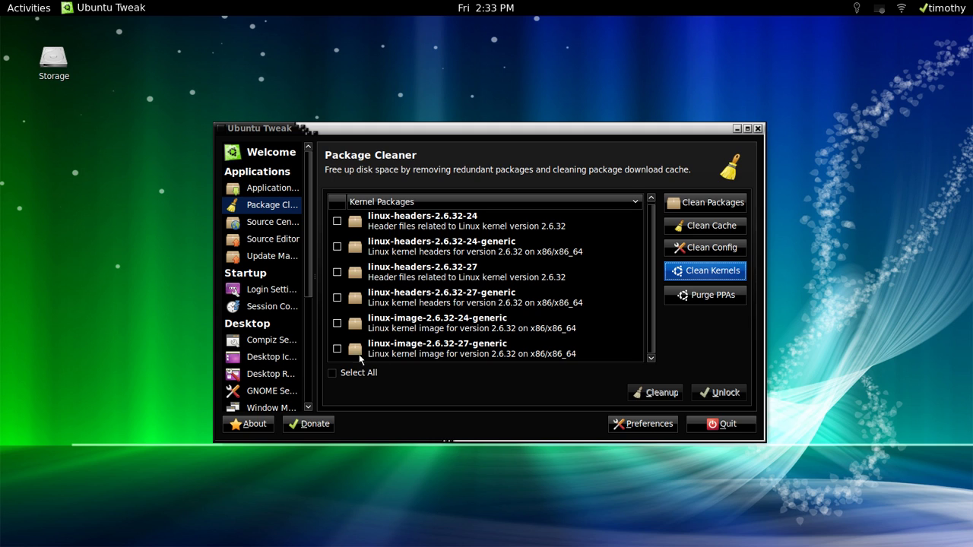
left_click(337, 349)
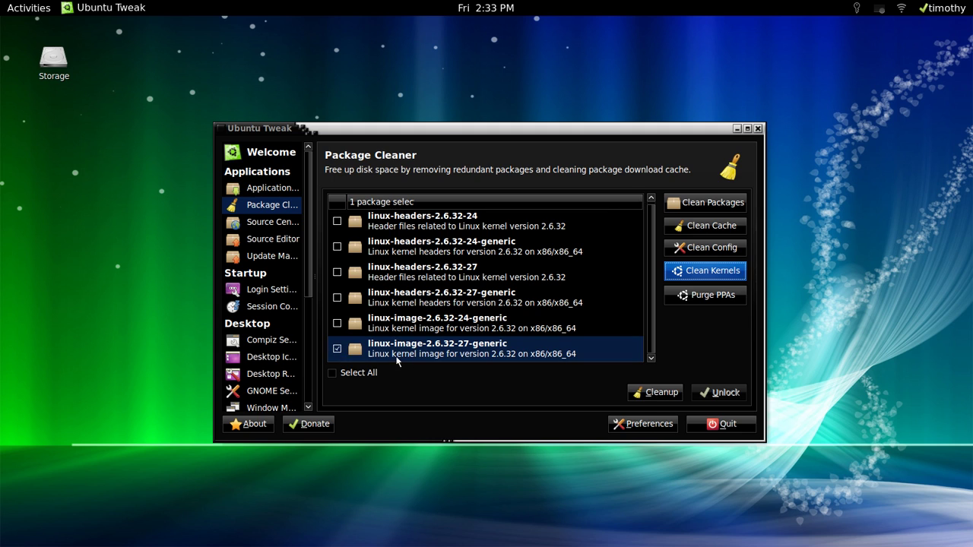
left_click(337, 350)
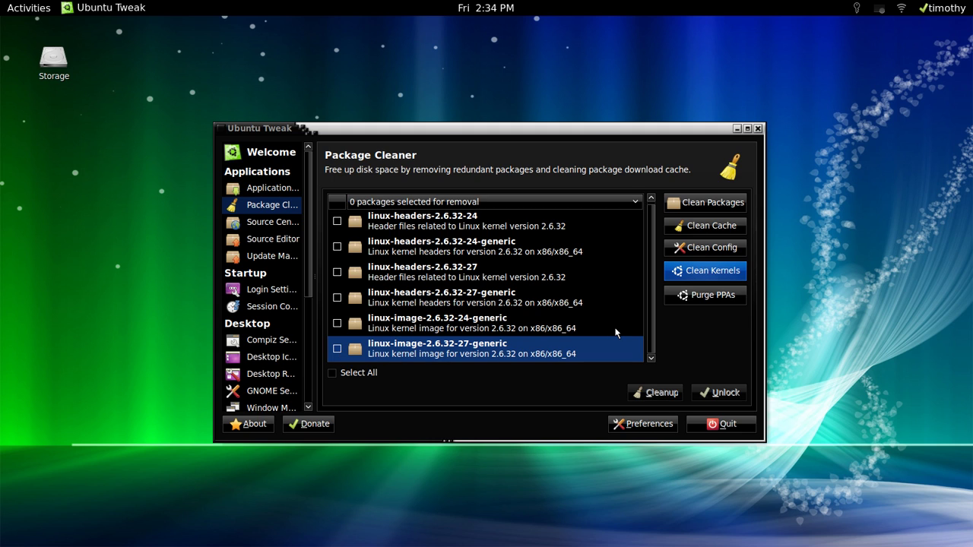
left_click(332, 374)
left_click(331, 373)
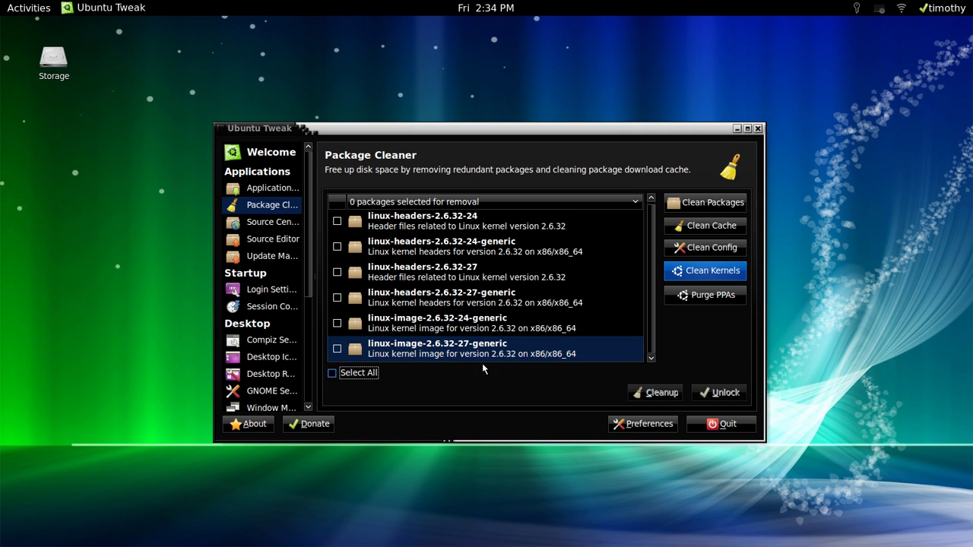
scroll(557, 354, "down", 1)
Step: Review the PPA list, leaving Ubuntu Tweak Stable PPA unmarked, then return to Clean Packages
left_click(696, 298)
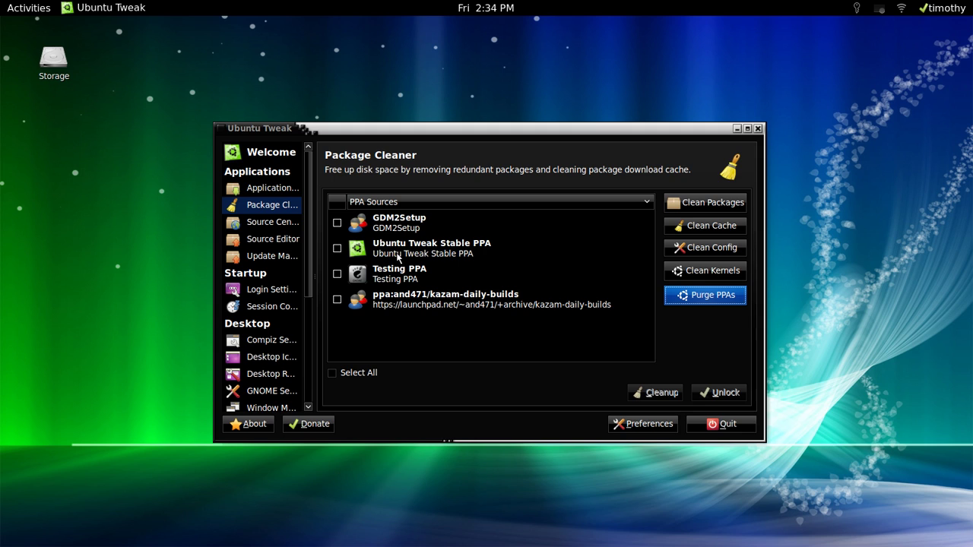
left_click(339, 249)
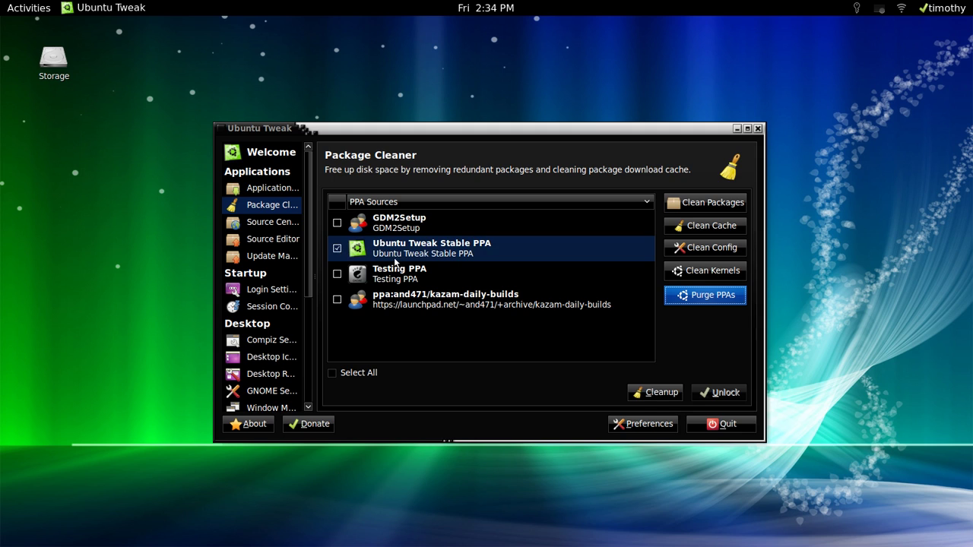
left_click(337, 247)
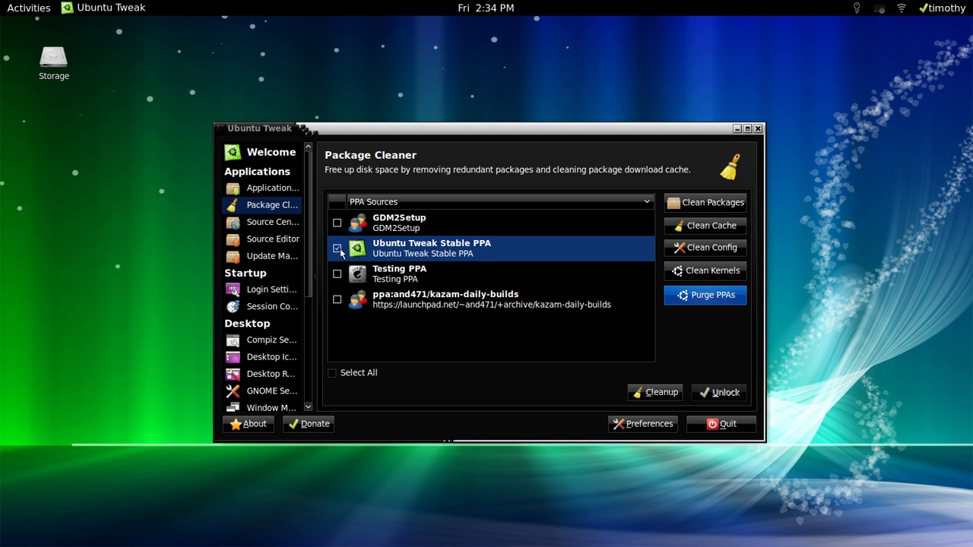
left_click(701, 203)
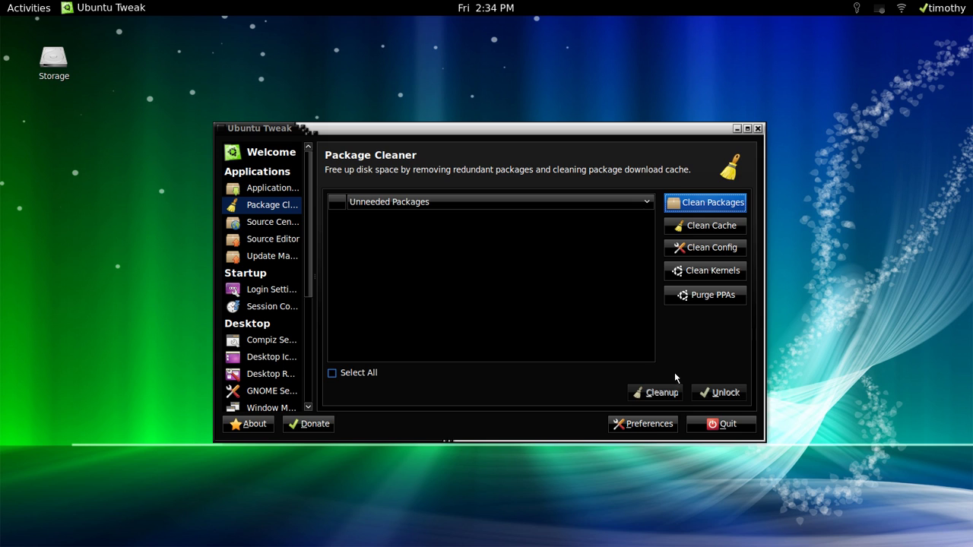
Step: Quit Ubuntu Tweak and enter 'sudo apt-get install bleachbit' at the Terminal prompt
left_click(717, 426)
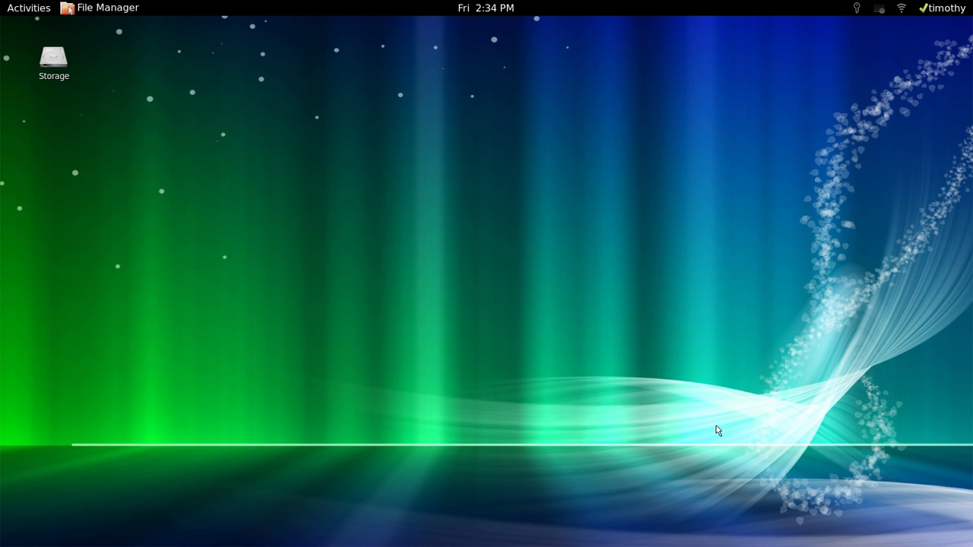
key("alt+Tab")
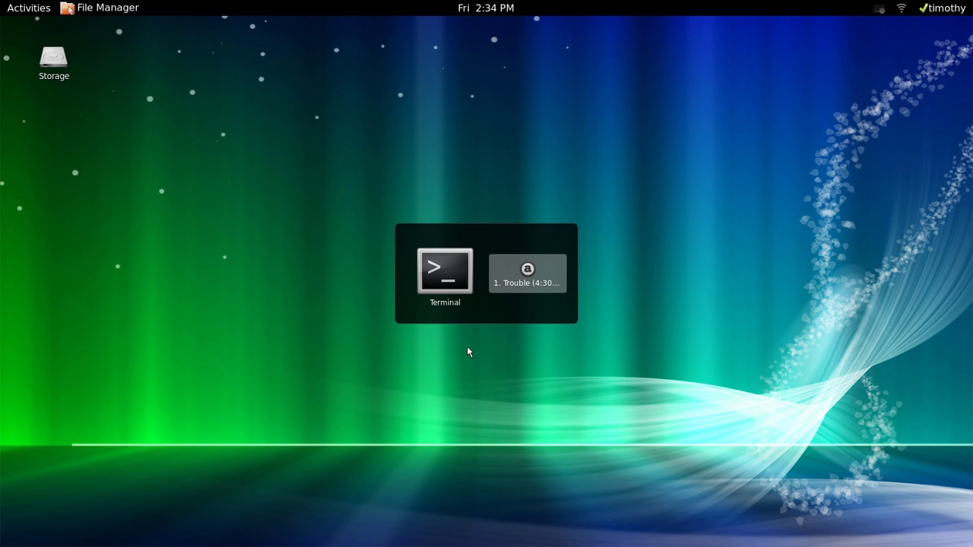
key("alt+Tab")
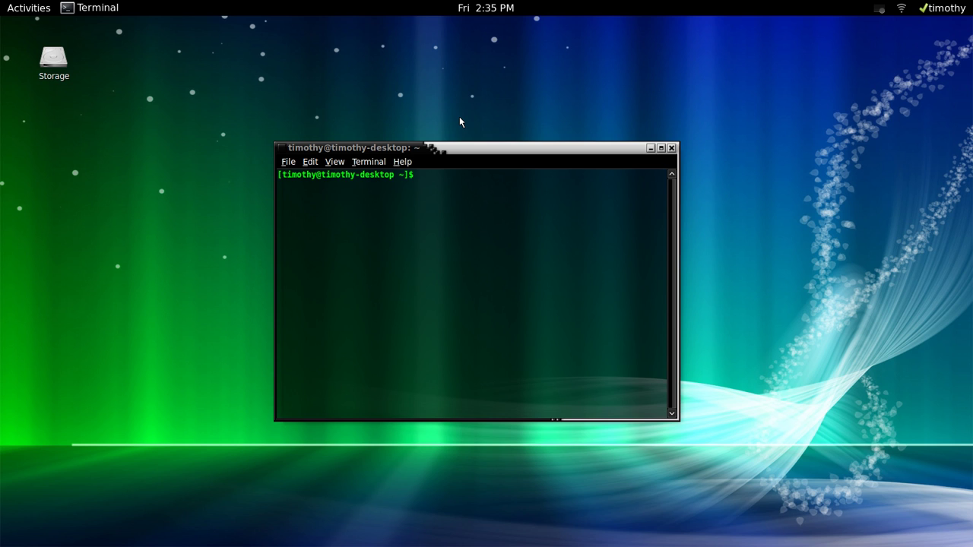
type("sudo a")
type("pt-get ")
type("install bleach")
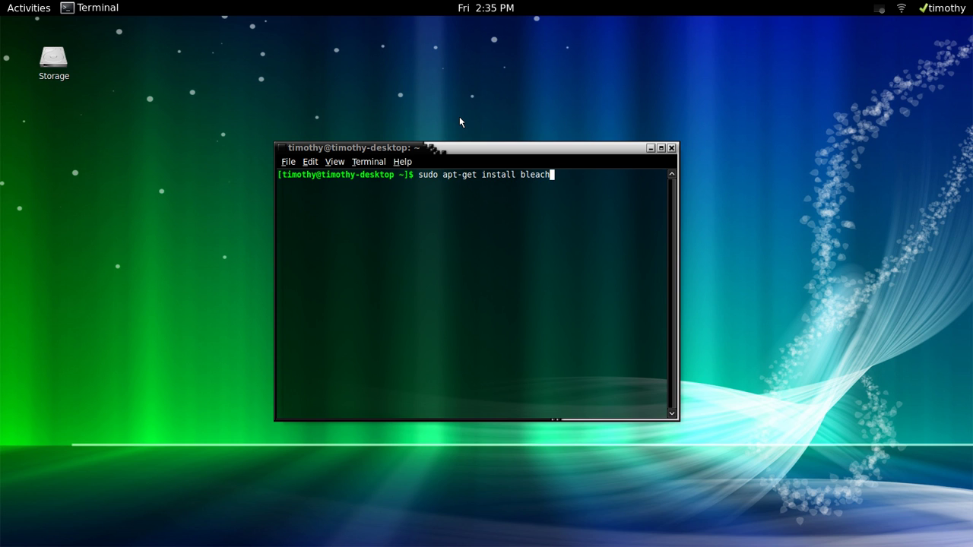
type("bit")
Step: Run the sudo apt-get install bleachbit command
key("Return")
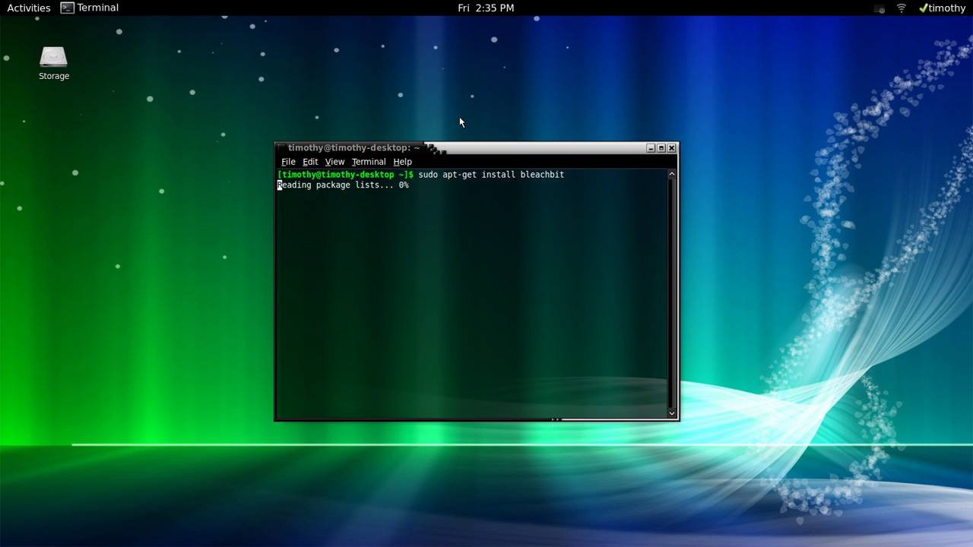